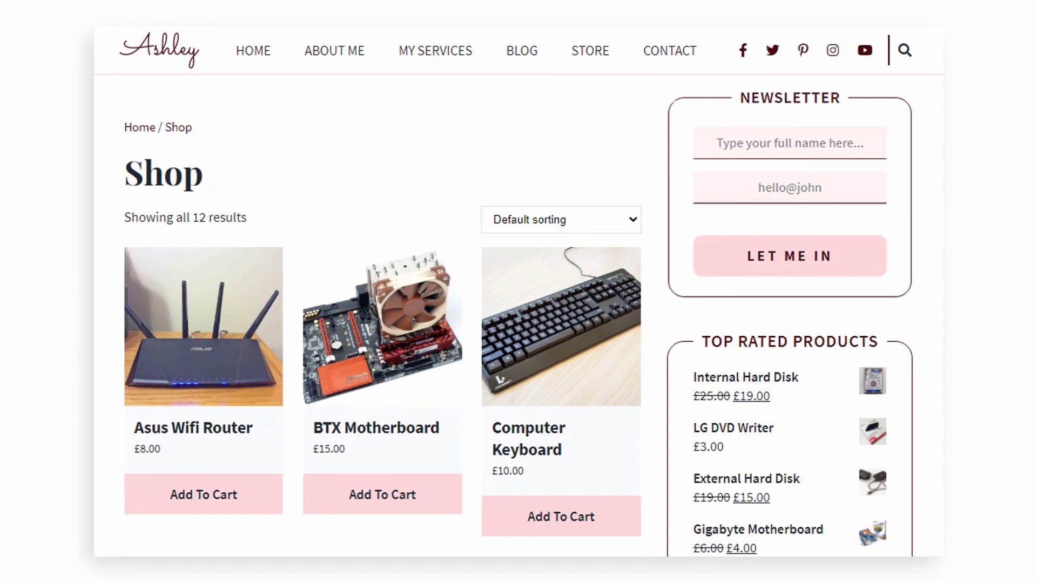
- Browse the WordPress.org plugin directory, then close it and return to the dashboard
left_click(329, 138)
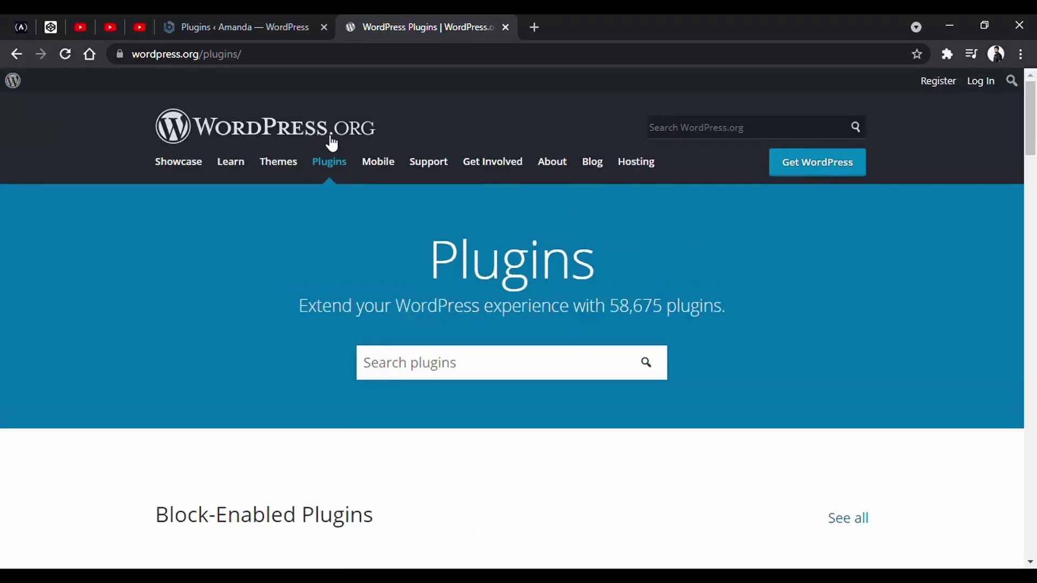
scroll(939, 265, "down", 13)
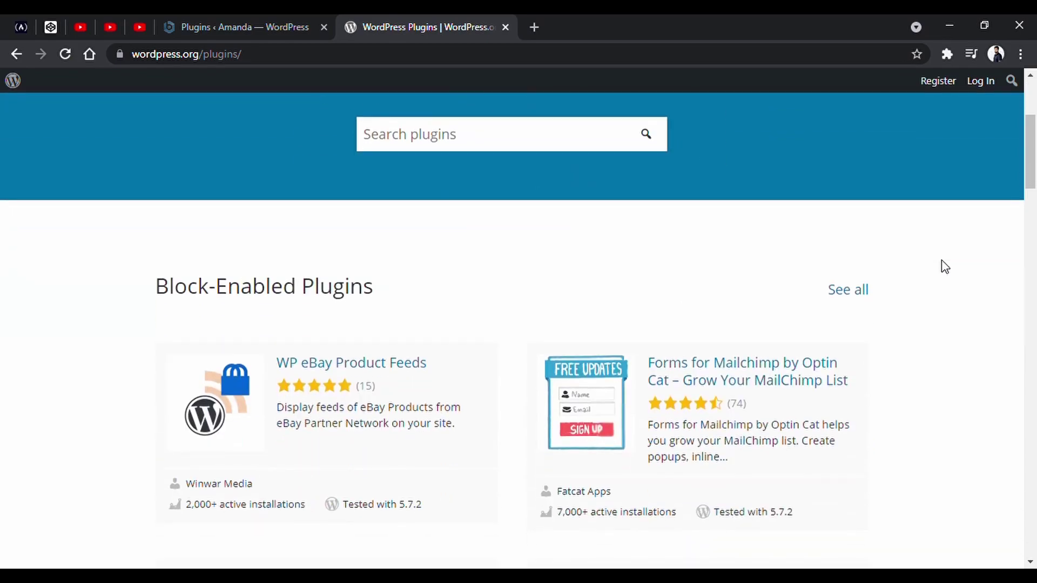
scroll(942, 266, "down", 4)
key("ctrl+w")
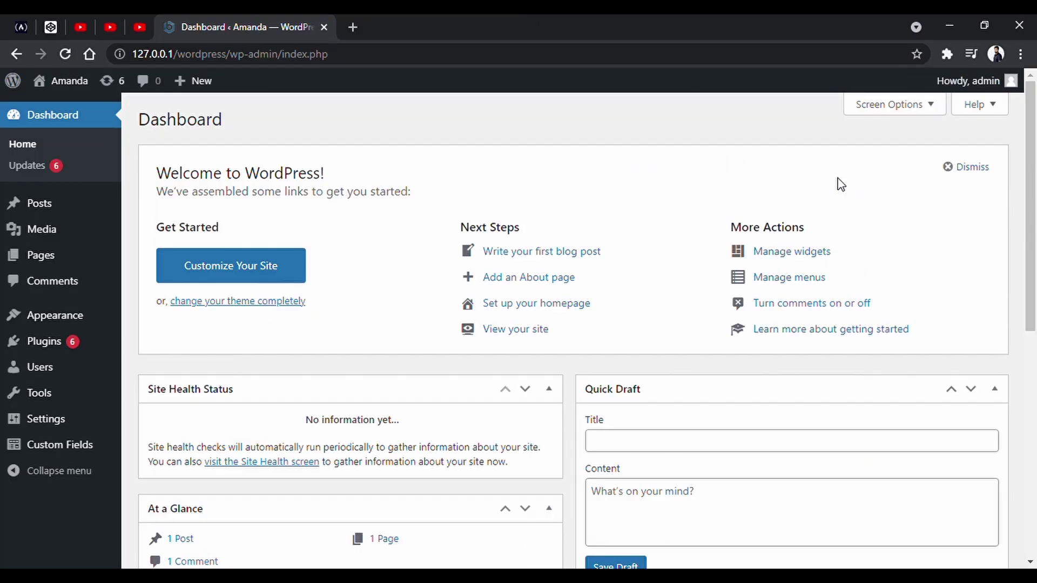
- Install Yoast SEO from the Popular plugins list and activate it
left_click(100, 341)
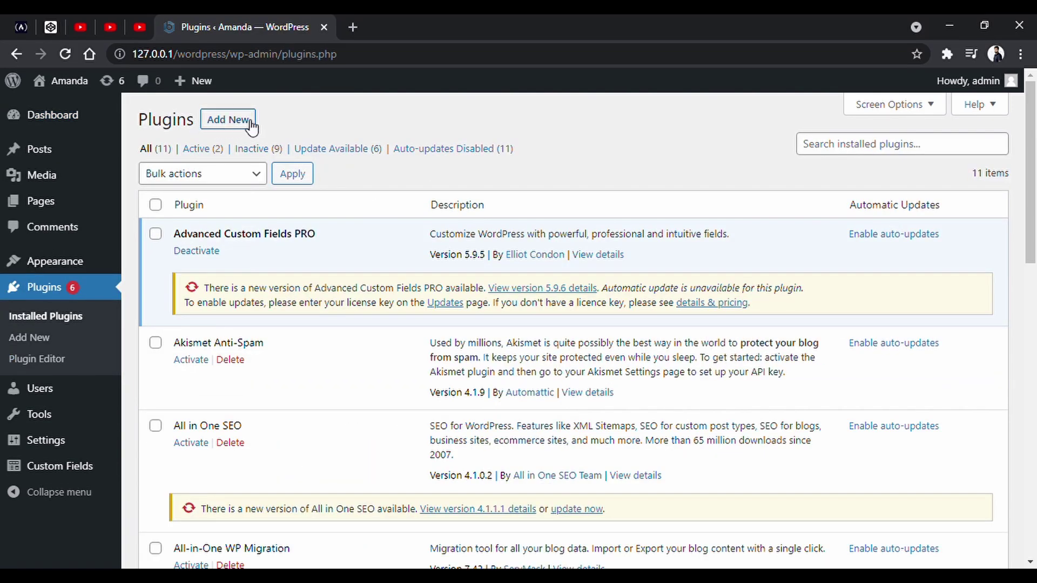
left_click(254, 129)
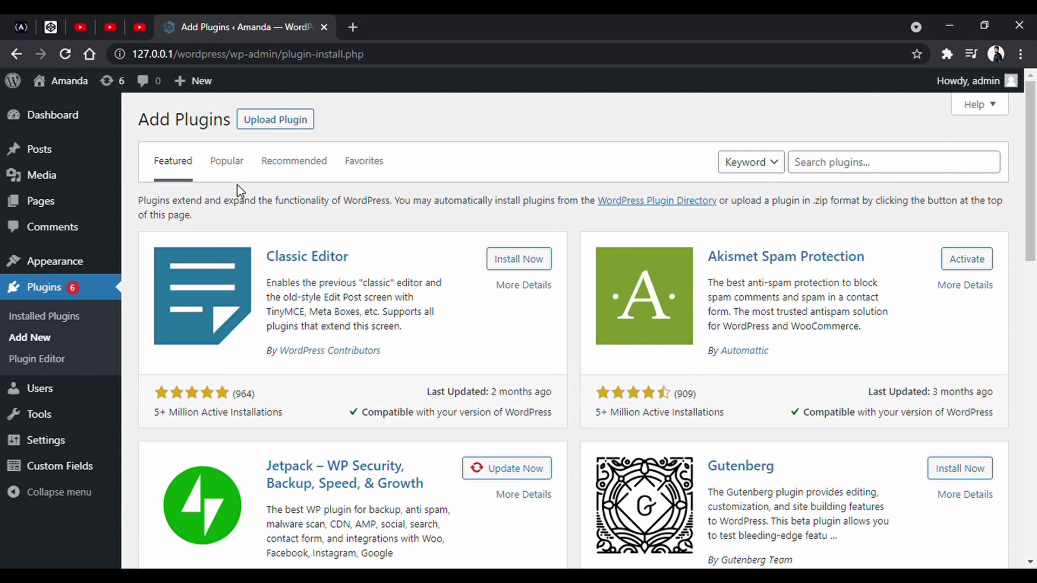
left_click(236, 168)
left_click(915, 168)
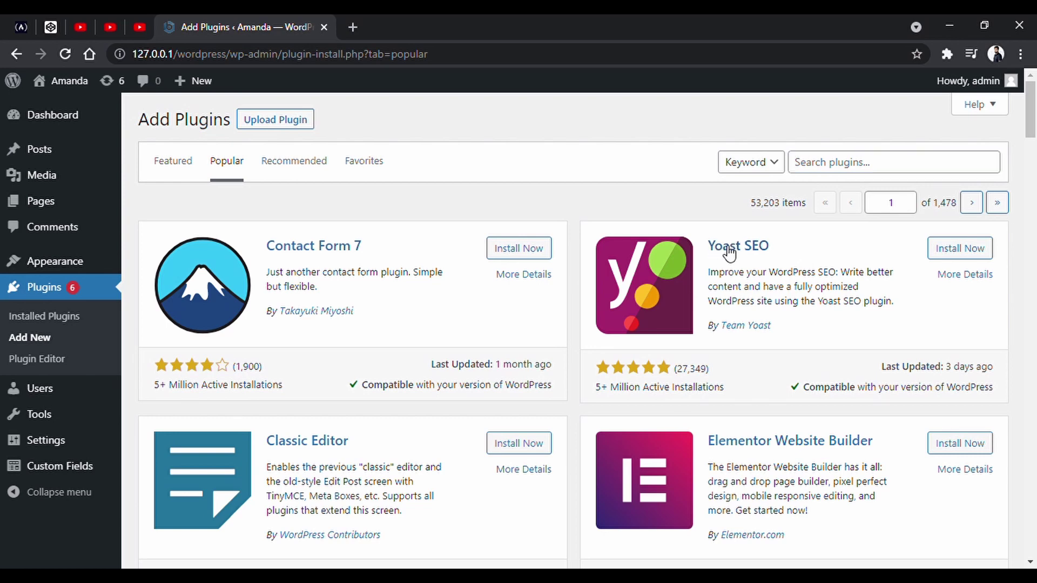
left_click(767, 251)
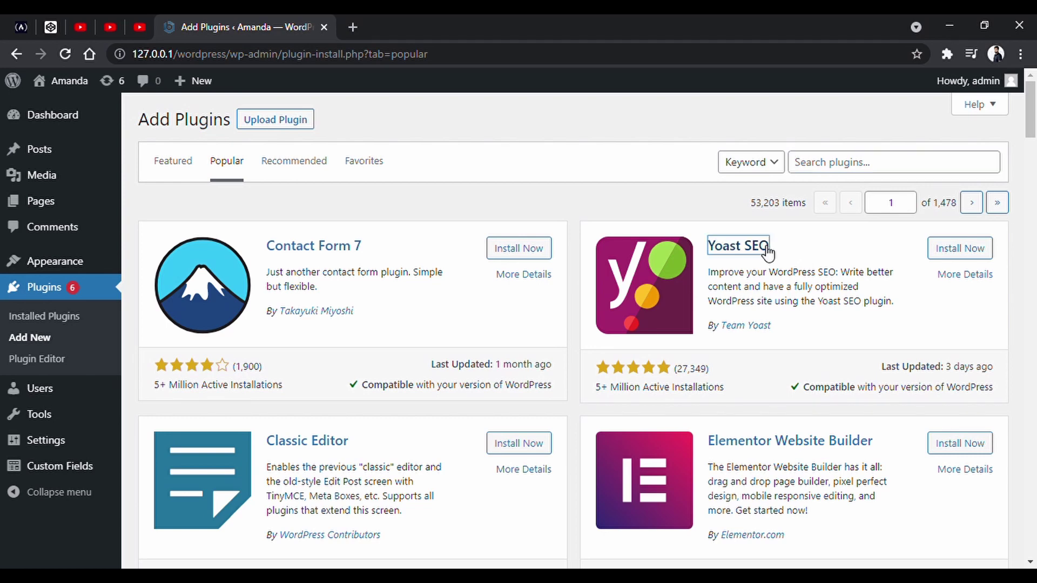
left_click(769, 523)
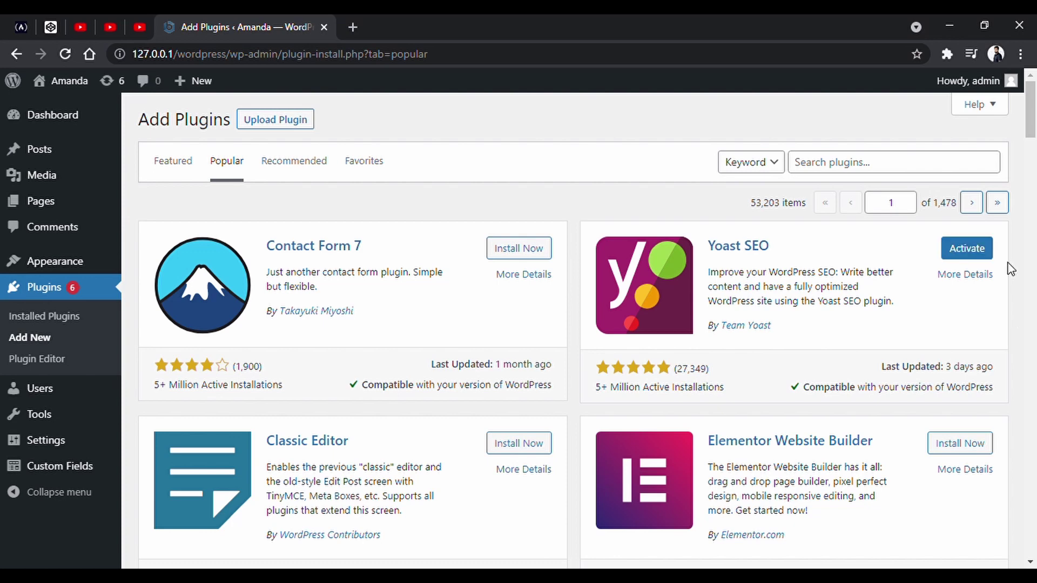
left_click(966, 248)
- Scroll the installed plugins list and highlight the Yoast SEO entry
scroll(1022, 260, "down", 5)
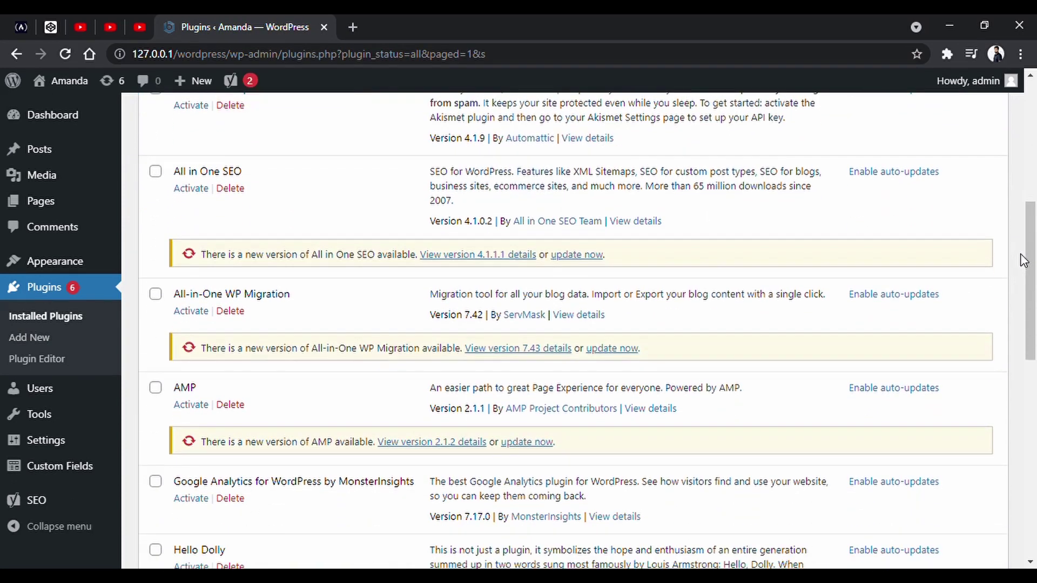
scroll(1022, 260, "down", 10)
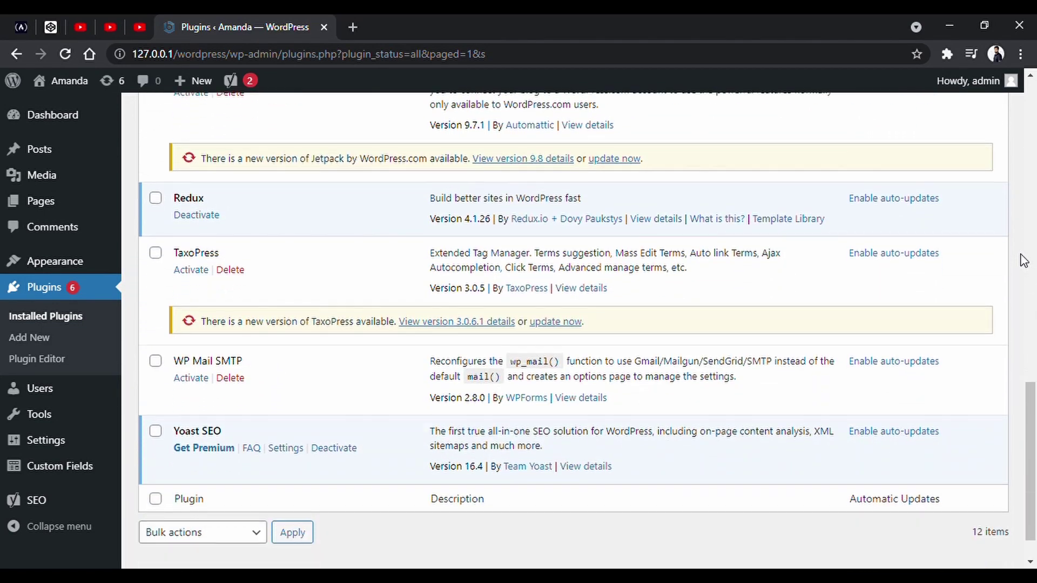
scroll(1022, 260, "down", 2)
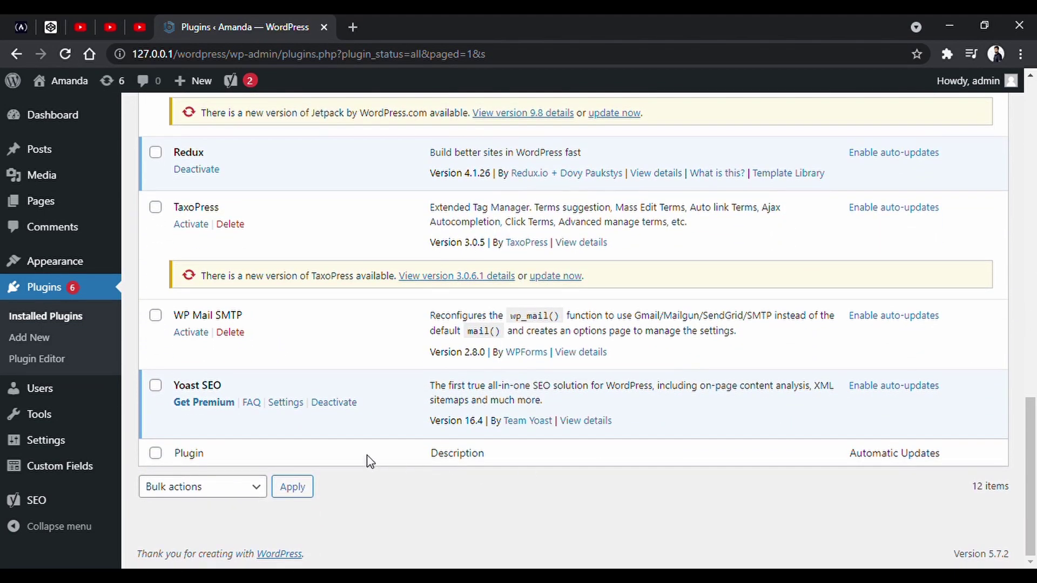
left_click_drag(174, 385, 228, 389)
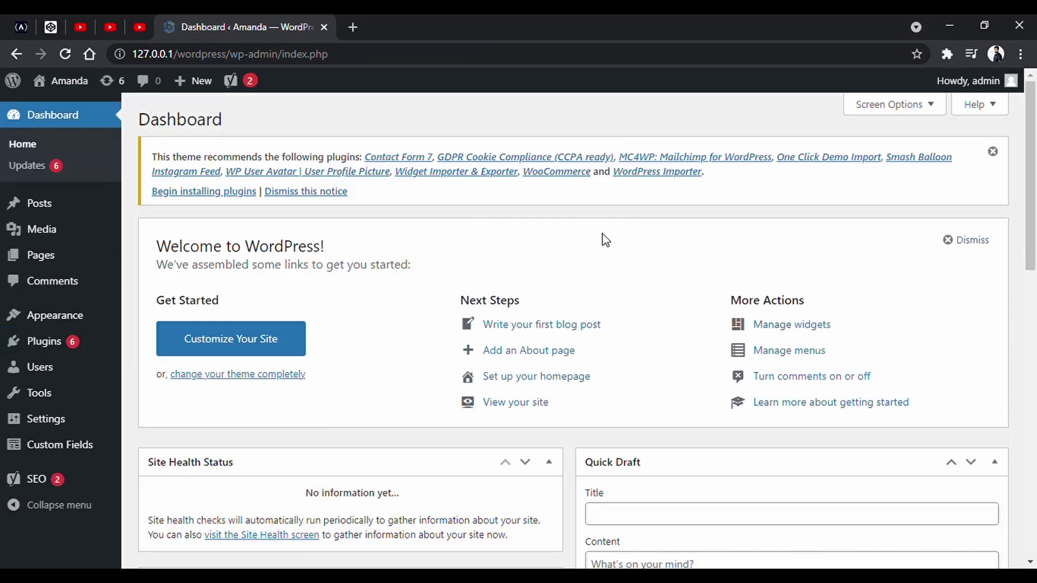
- Upload contact-form-7.5.4.1.zip as a new plugin and install it
mouse_move(97, 354)
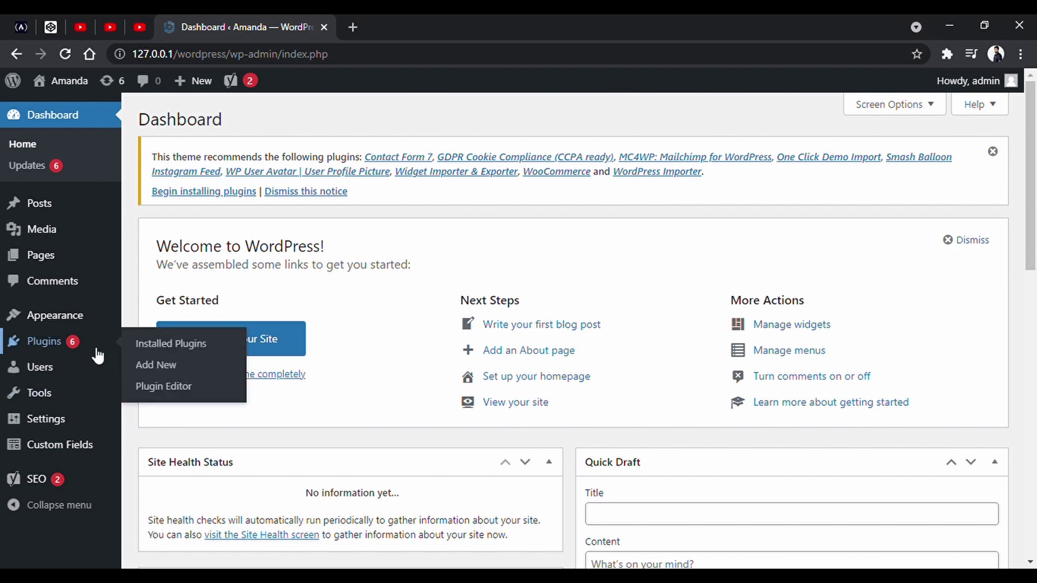
left_click(205, 371)
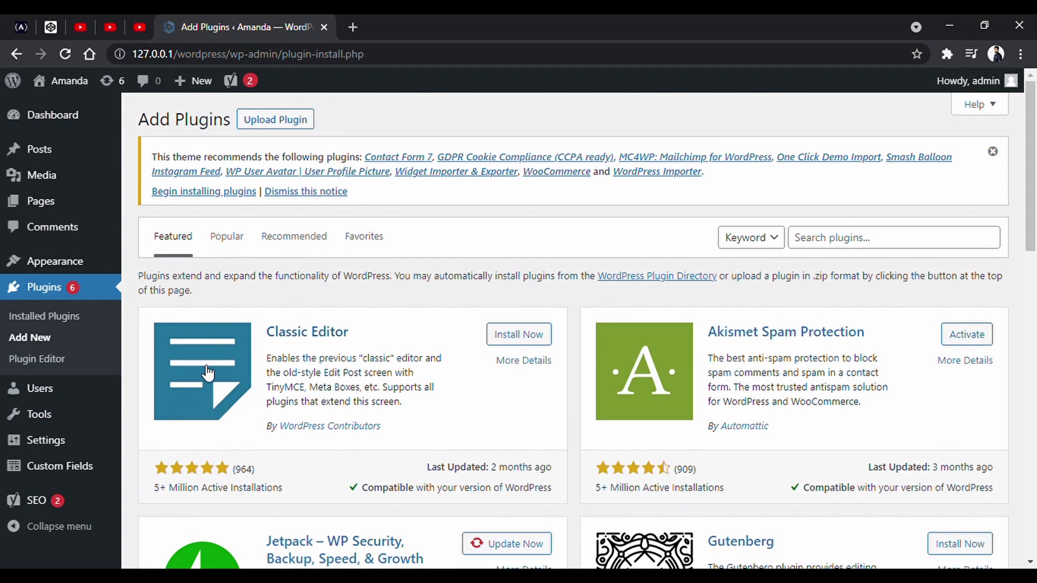
left_click(270, 125)
left_click(470, 264)
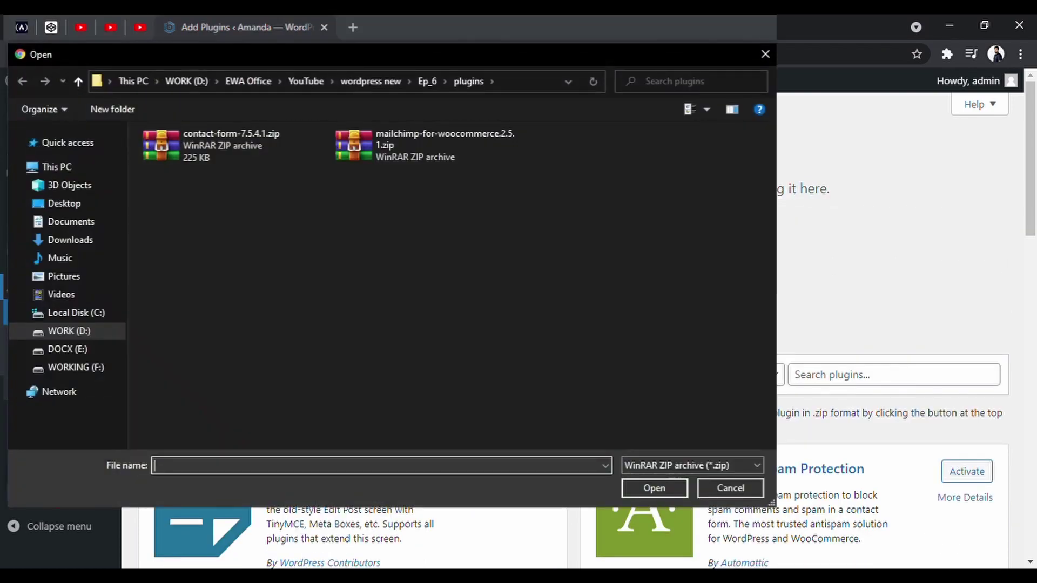
left_click(254, 154)
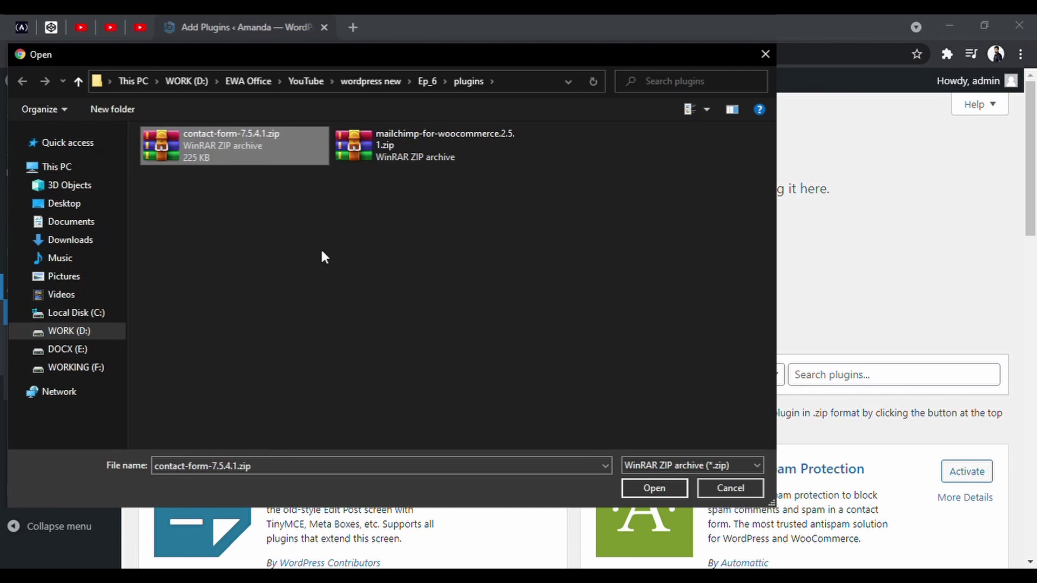
left_click(651, 489)
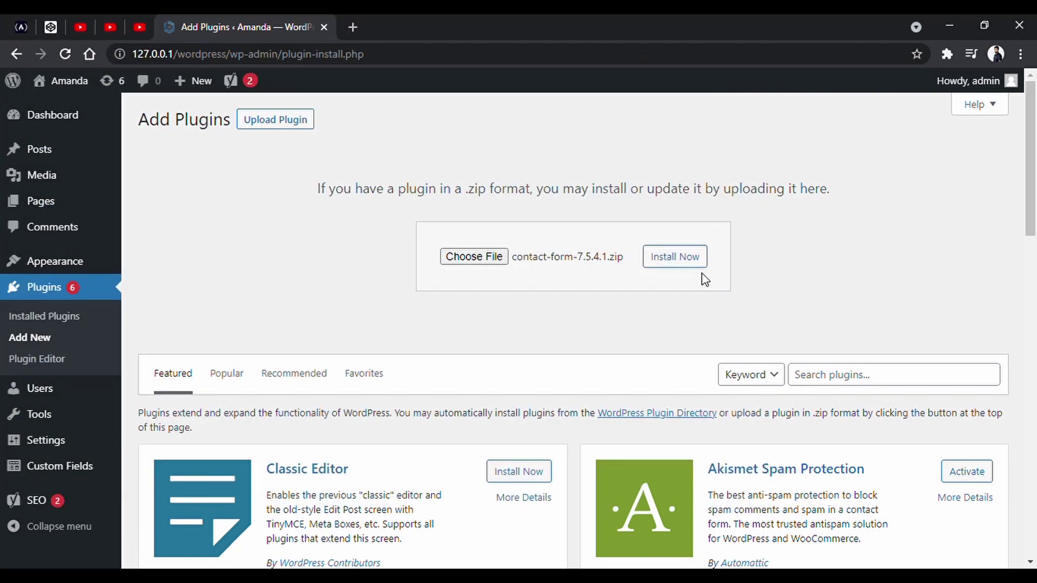
left_click(689, 270)
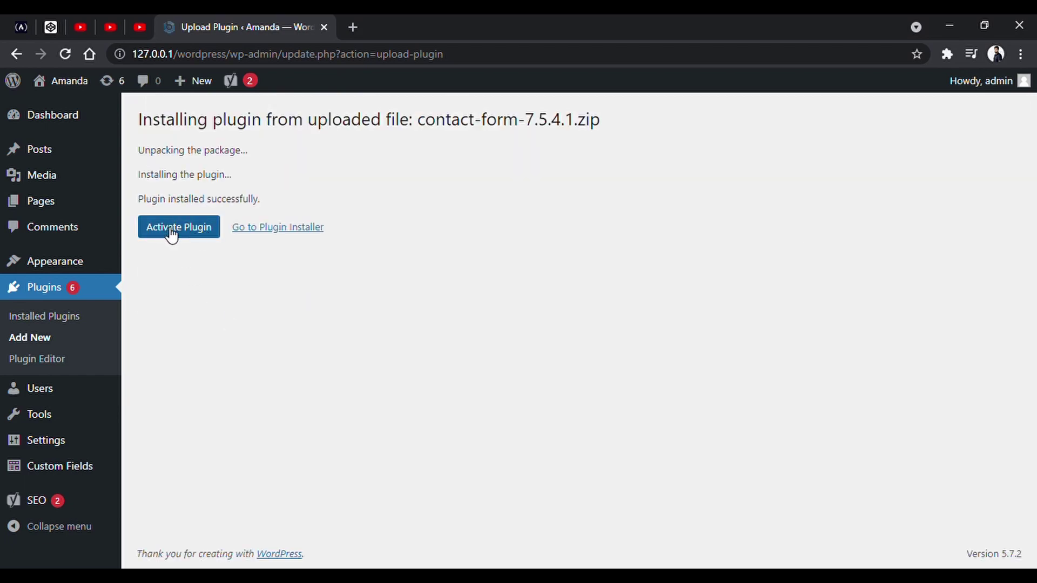
- Activate Contact Form 7 and check its entry in the installed plugins list
left_click(199, 233)
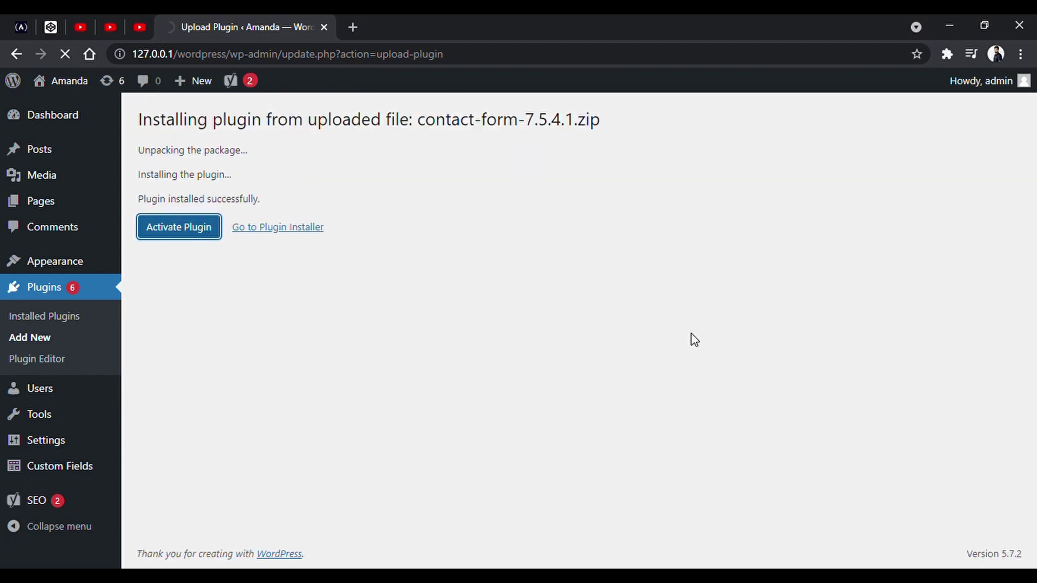
scroll(672, 275, "down", 4)
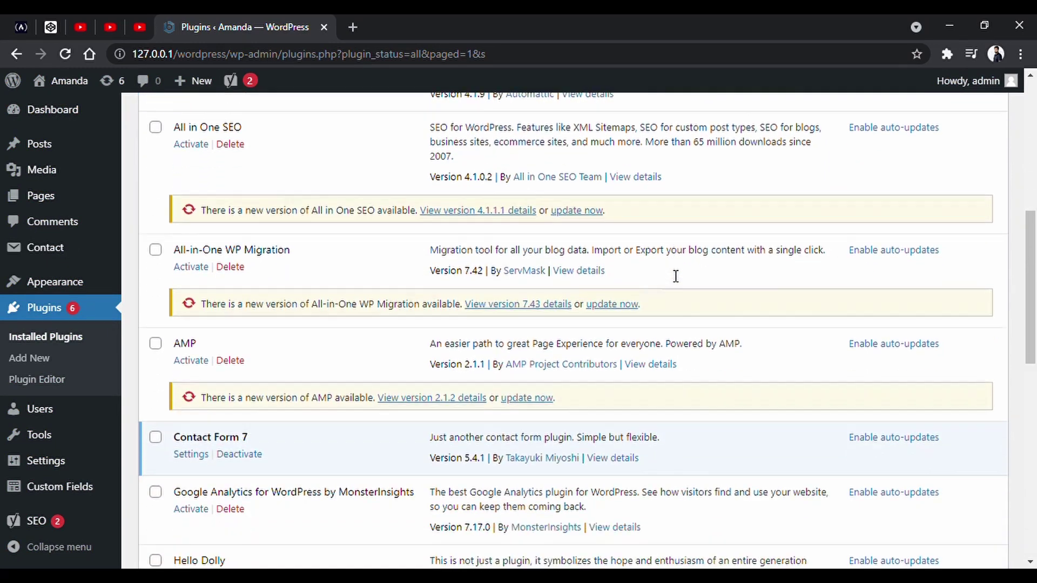
scroll(675, 276, "down", 1)
left_click_drag(174, 253, 253, 260)
left_click(335, 260)
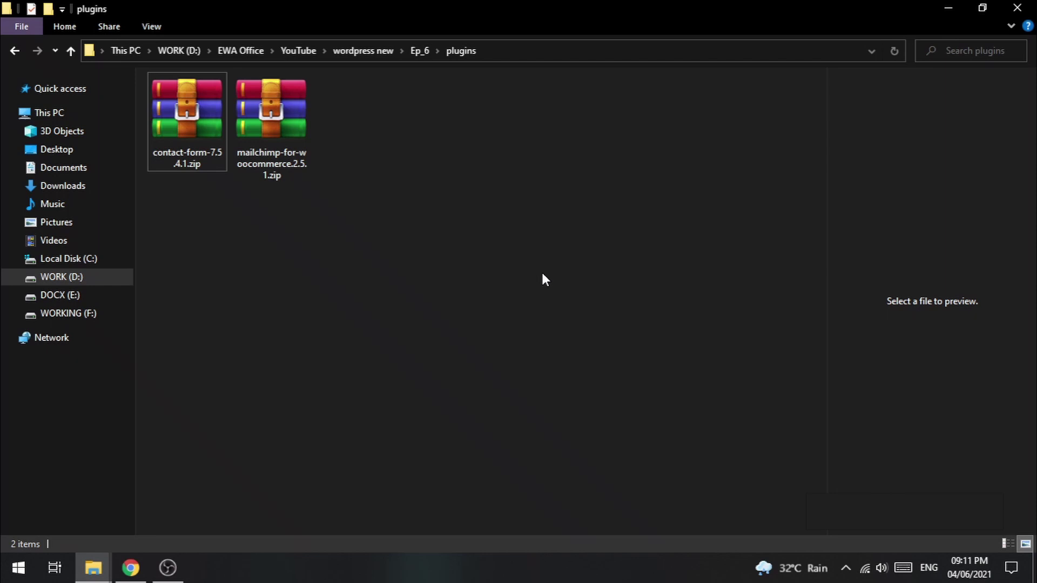
- Extract mailchimp-for-woocommerce.2.5.1.zip in place and copy the resulting mailchimp-for-woocommerce folder
left_click(290, 122)
right_click(264, 112)
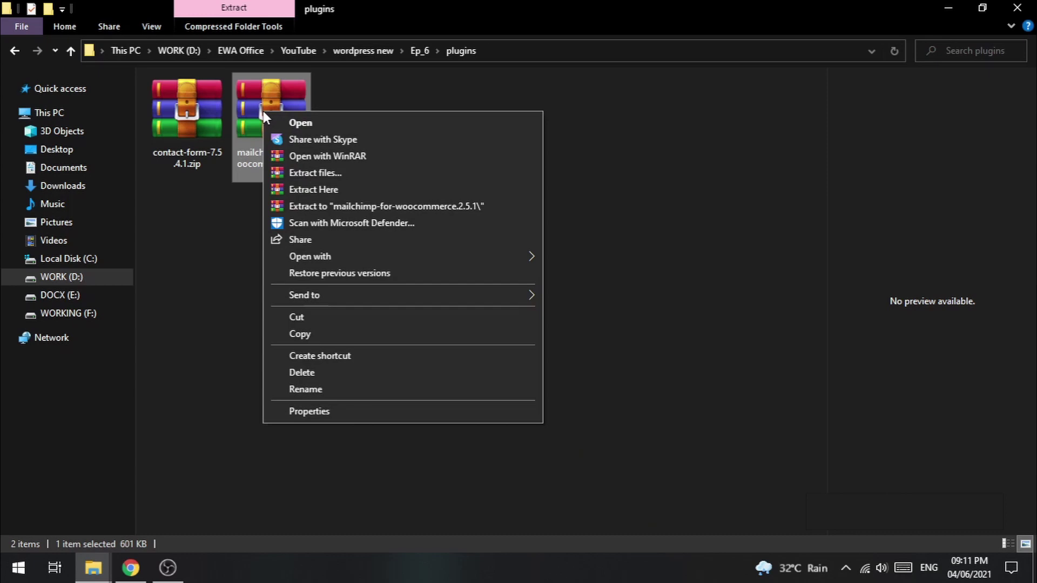
left_click(417, 189)
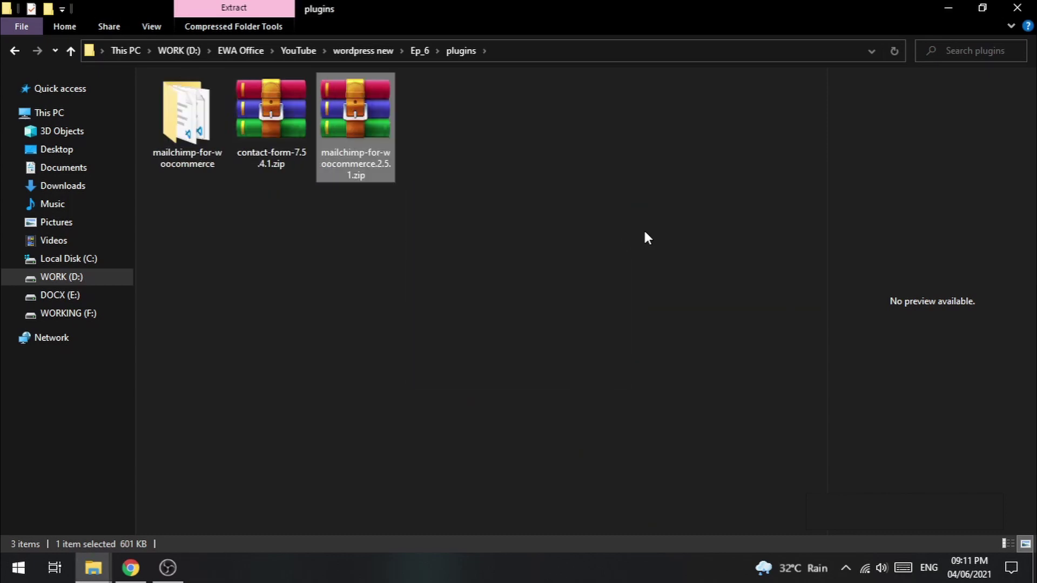
left_click(192, 113)
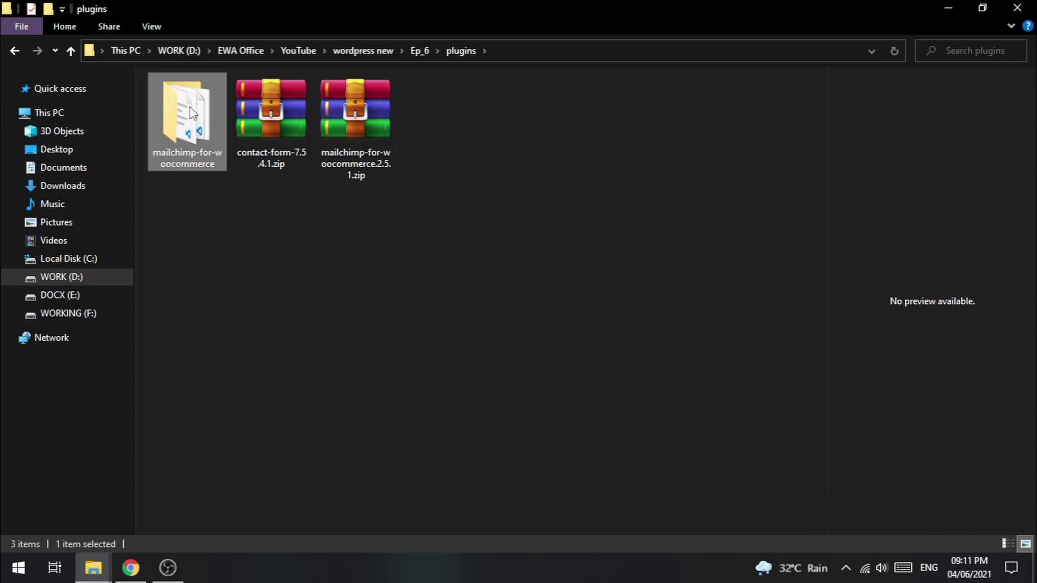
right_click(180, 111)
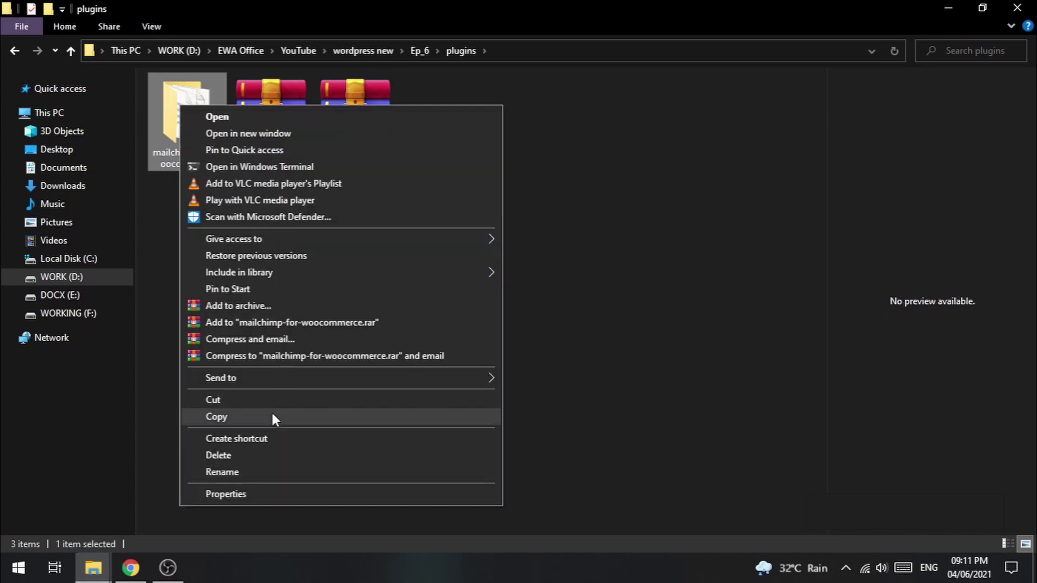
left_click(224, 417)
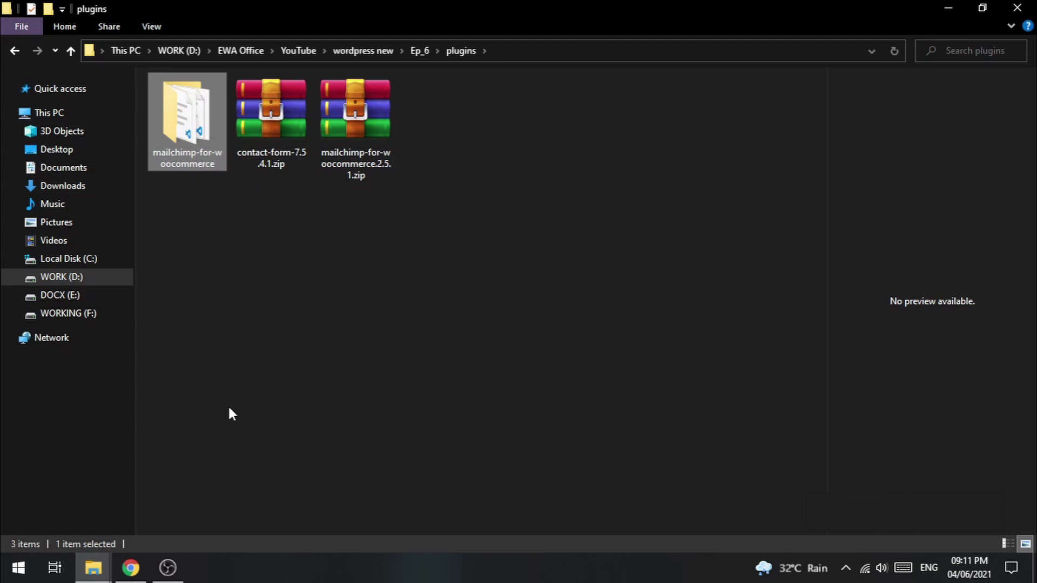
- Paste the folder into C:\Bitnami\wordpress-5.7.2-0\apps\wordpress\htdocs\wp-content\plugins
left_click(69, 259)
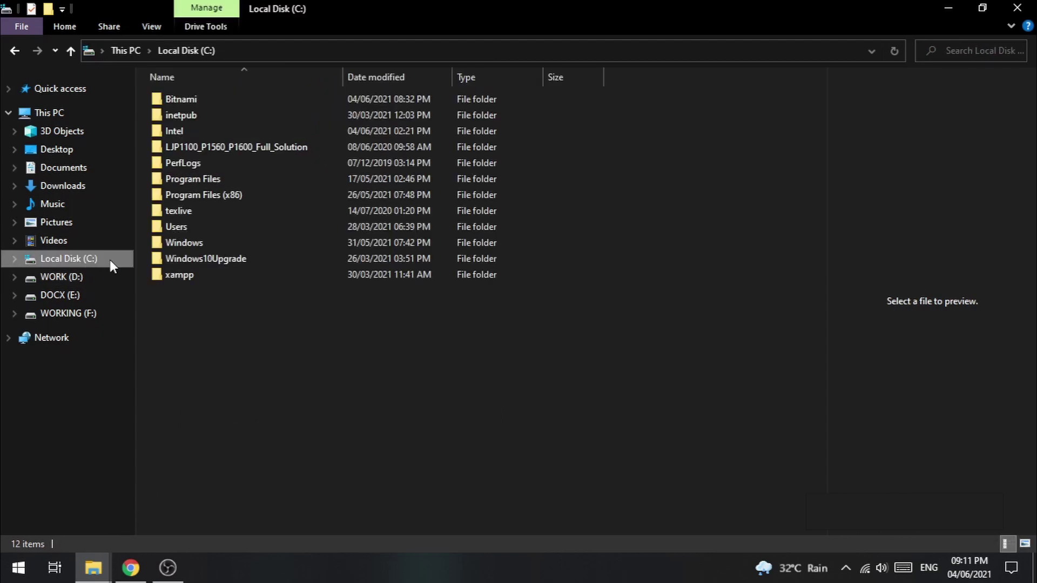
double_click(208, 98)
double_click(232, 102)
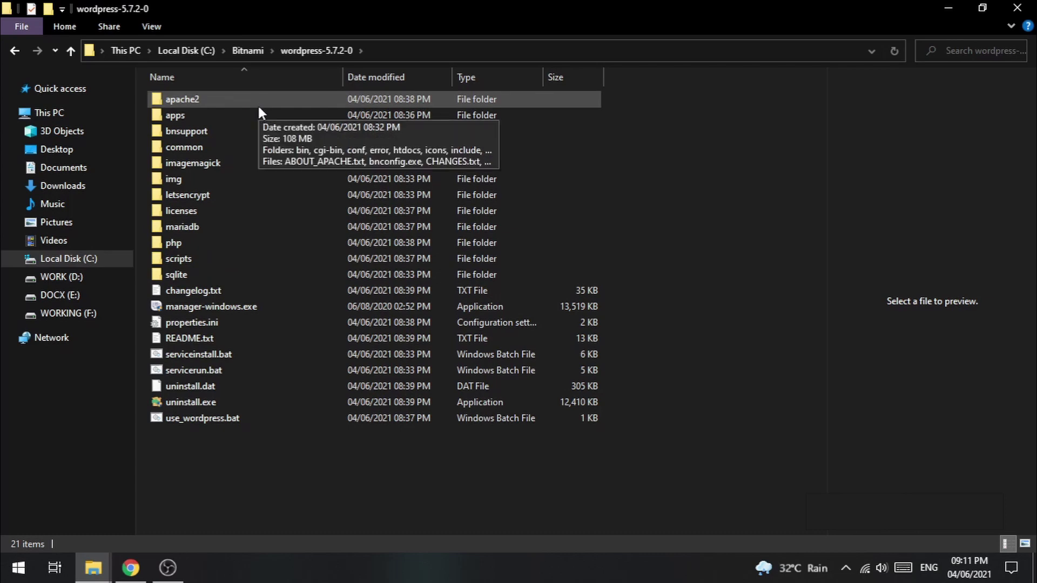
double_click(258, 116)
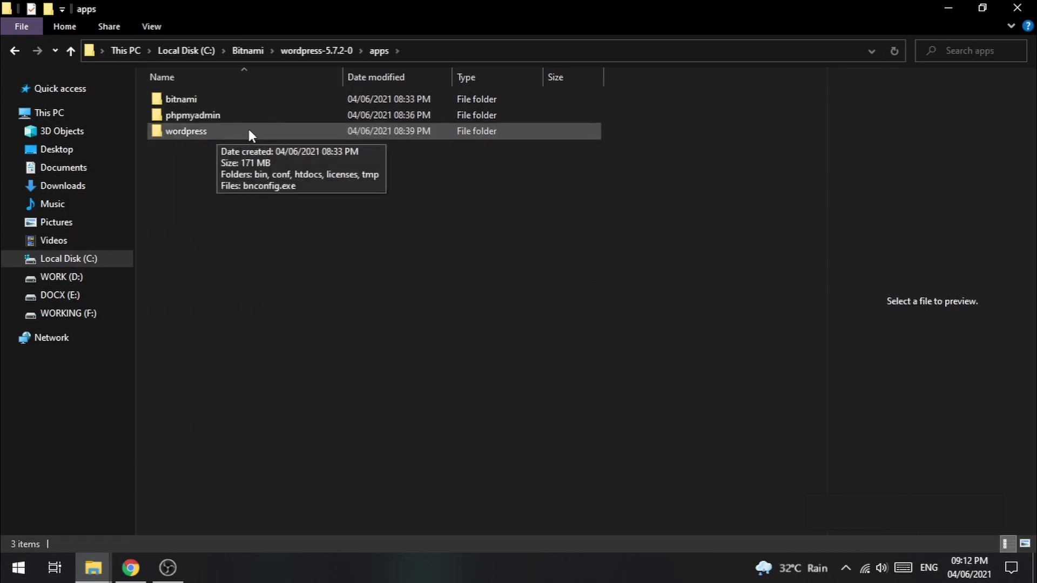
double_click(248, 131)
double_click(196, 132)
double_click(232, 115)
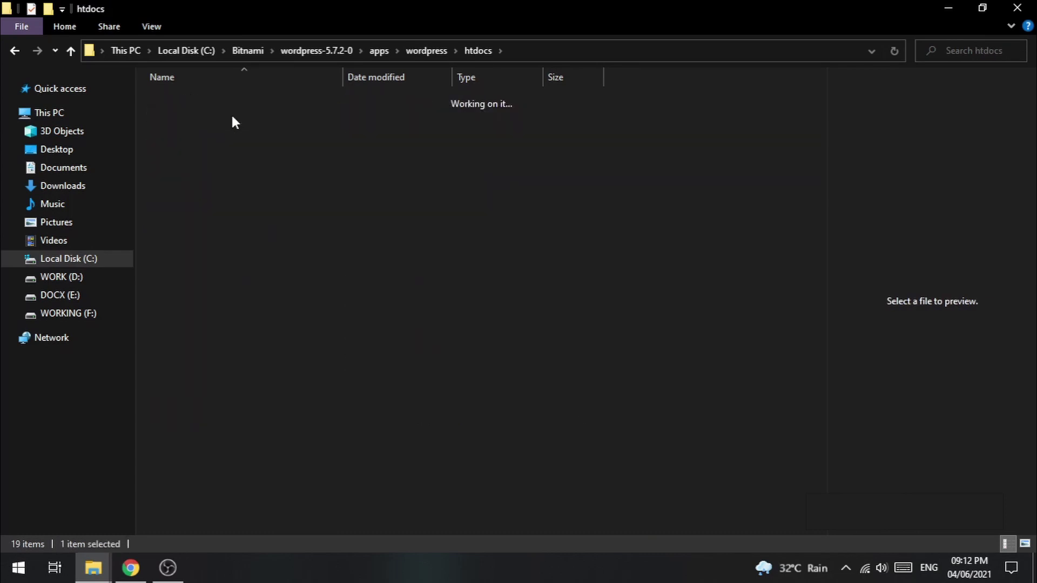
double_click(233, 116)
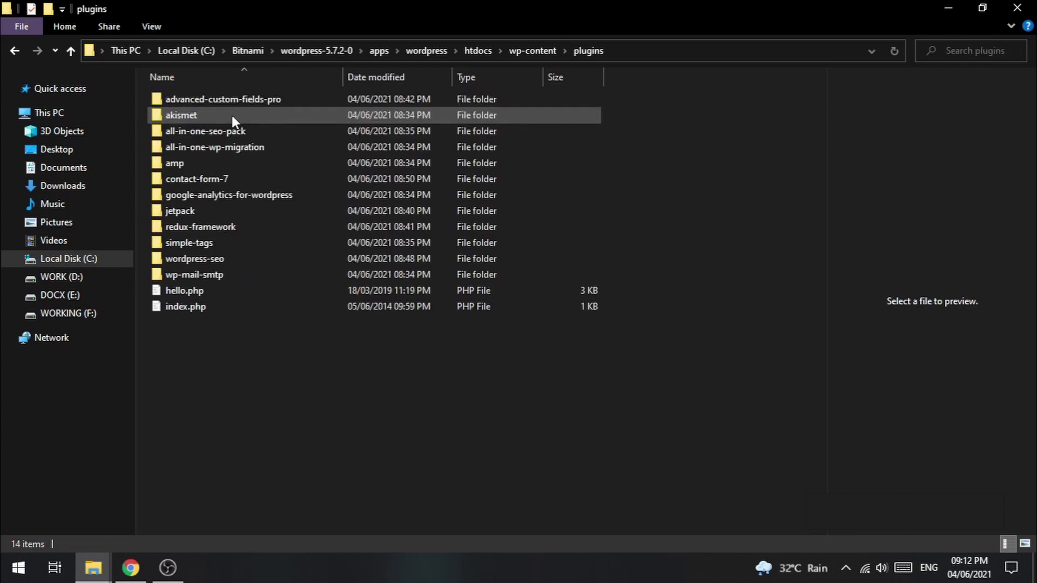
right_click(275, 425)
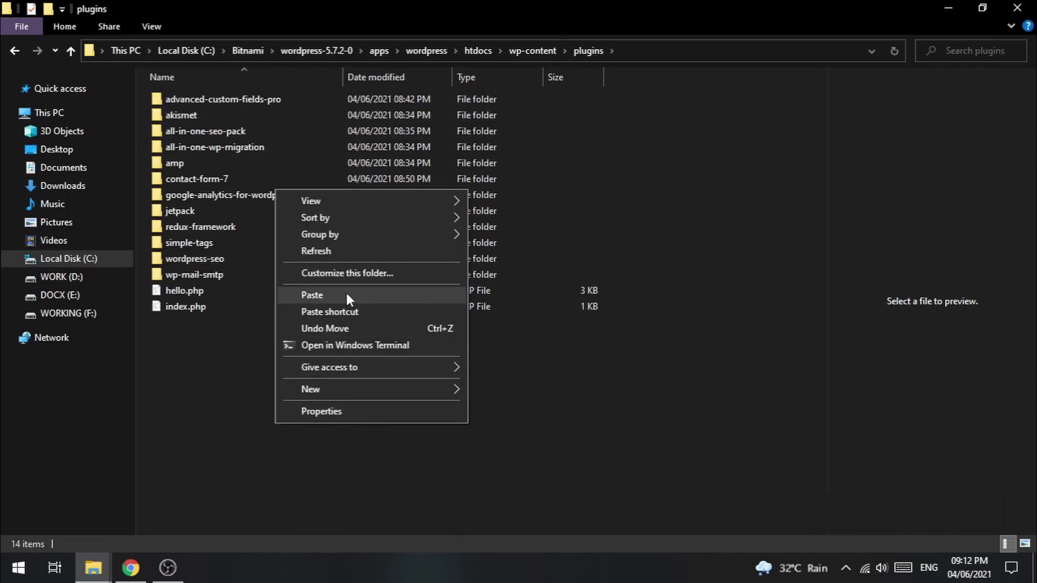
left_click(407, 295)
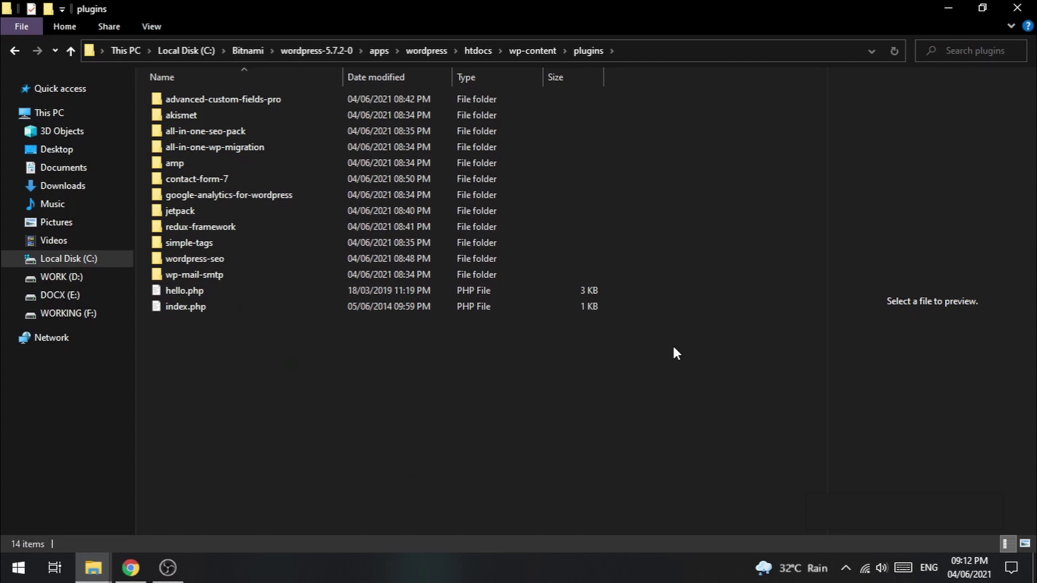
left_click(540, 406)
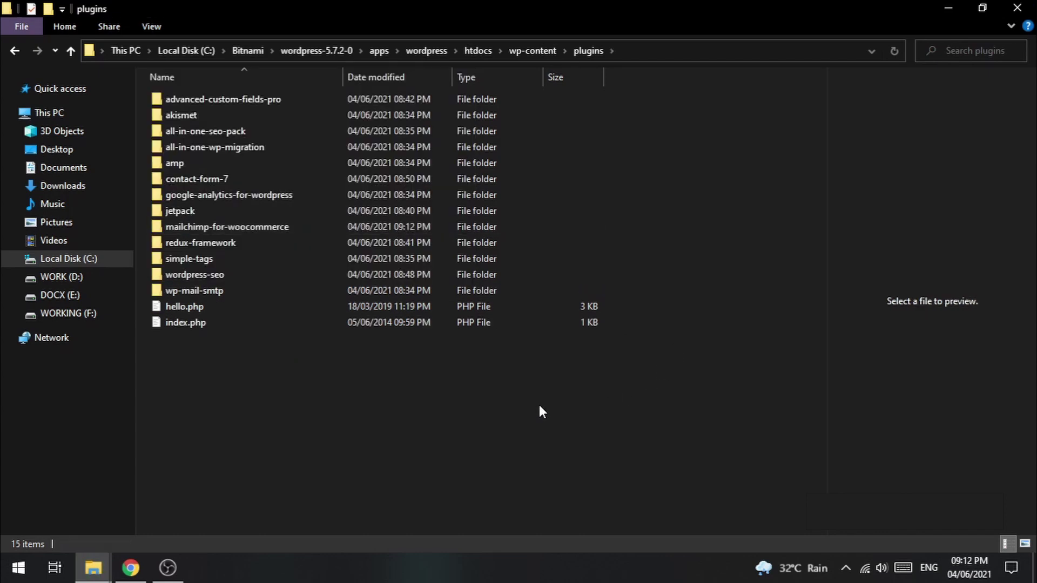
- Reload the WordPress Plugins page and activate the newly listed Mailchimp for WooCommerce 2.5.1
left_click(248, 227)
key("alt+Tab")
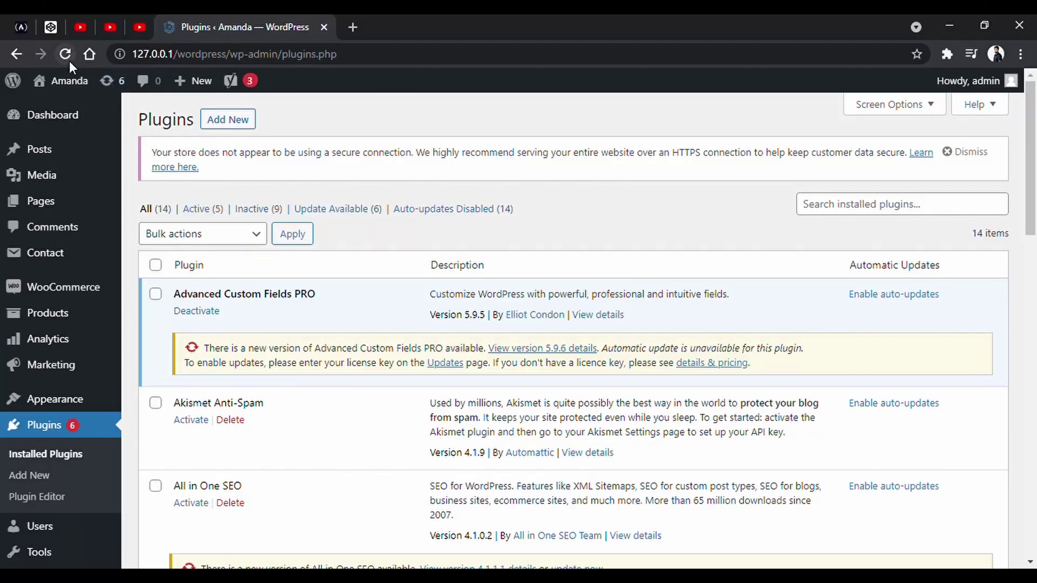
left_click(68, 58)
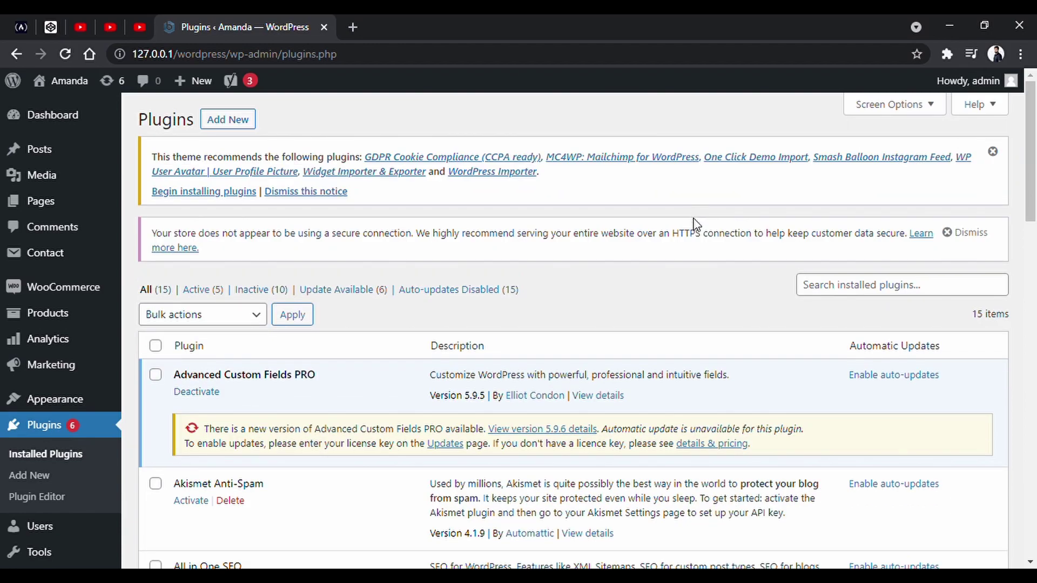
scroll(696, 224, "down", 15)
left_click_drag(173, 230, 349, 234)
left_click(351, 234)
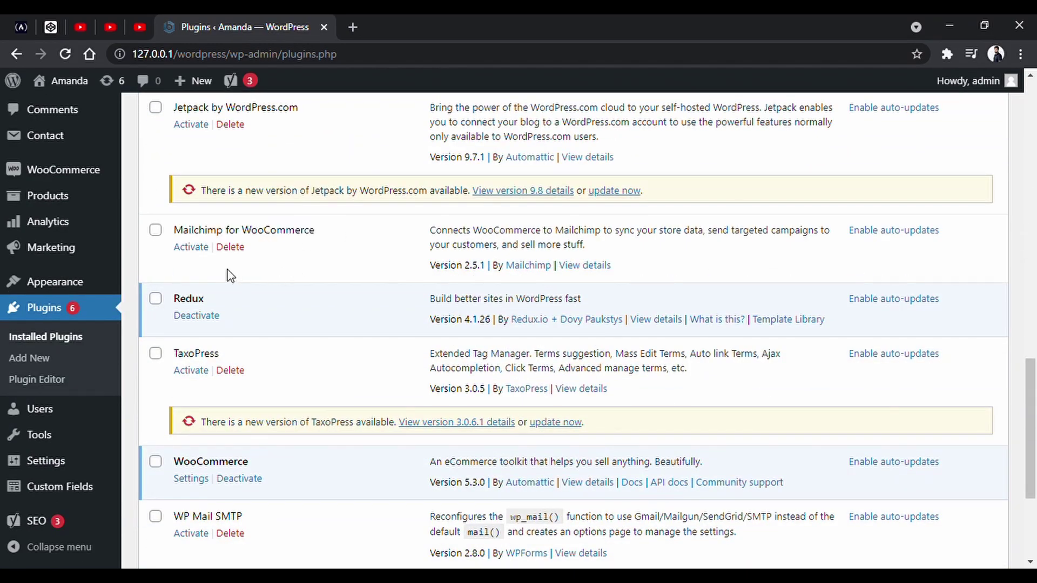
left_click(197, 250)
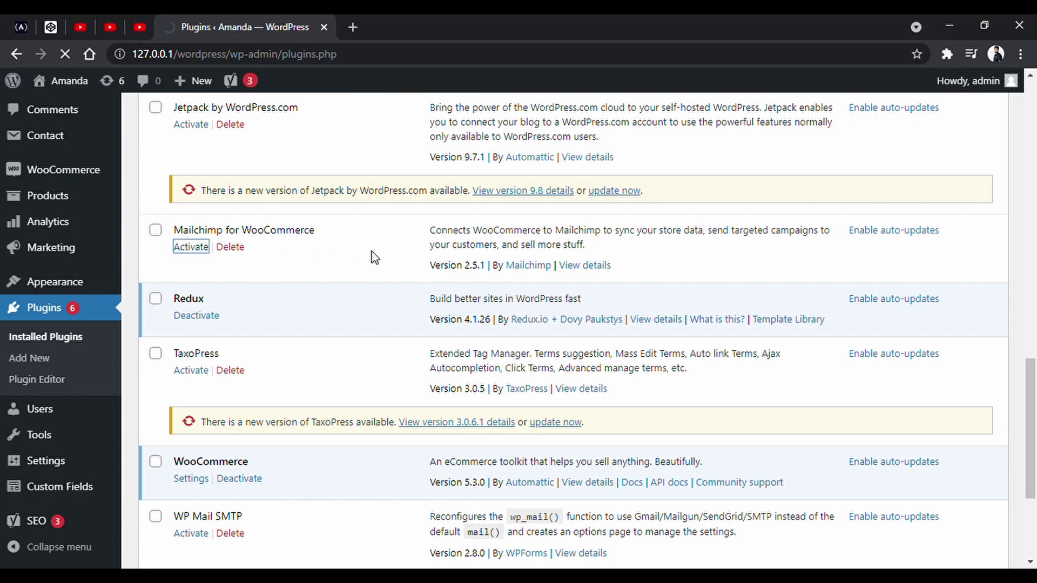